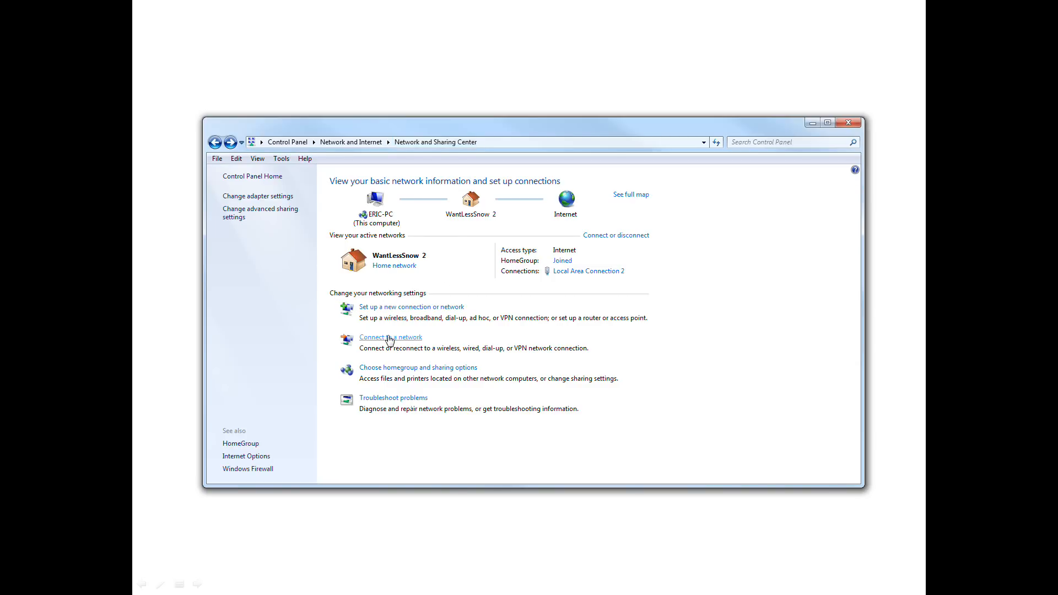
- Start setting up a new workplace connection that uses the Internet connection (VPN), without reusing an existing connection
click(389, 337)
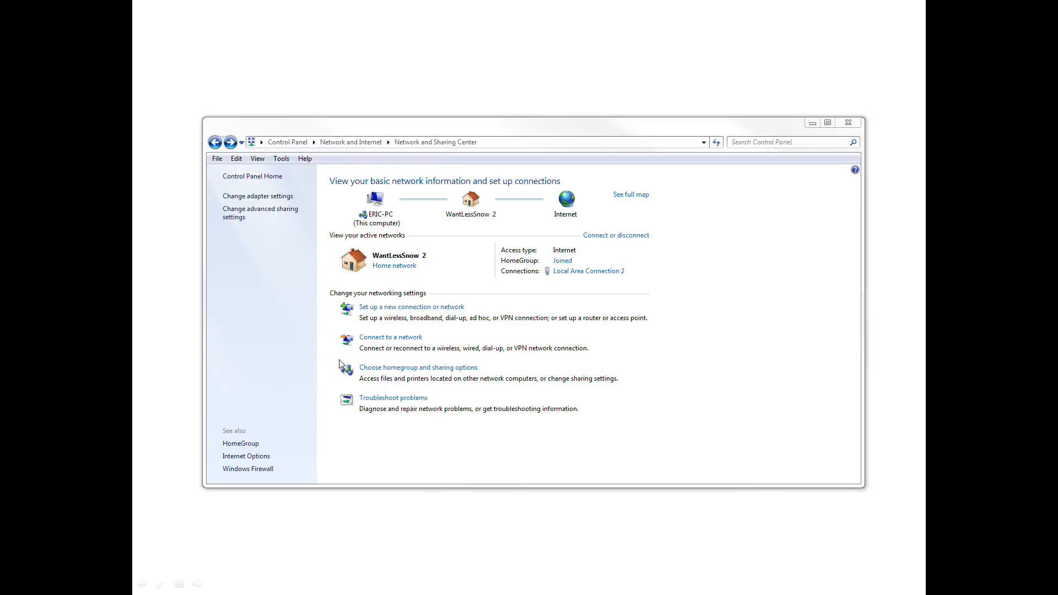
click(411, 312)
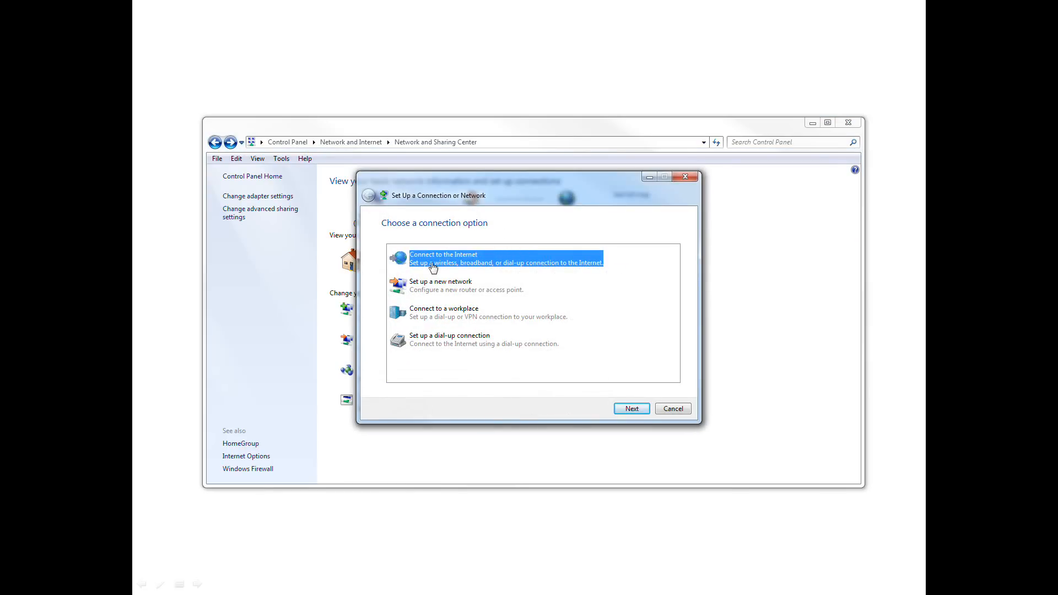
click(438, 315)
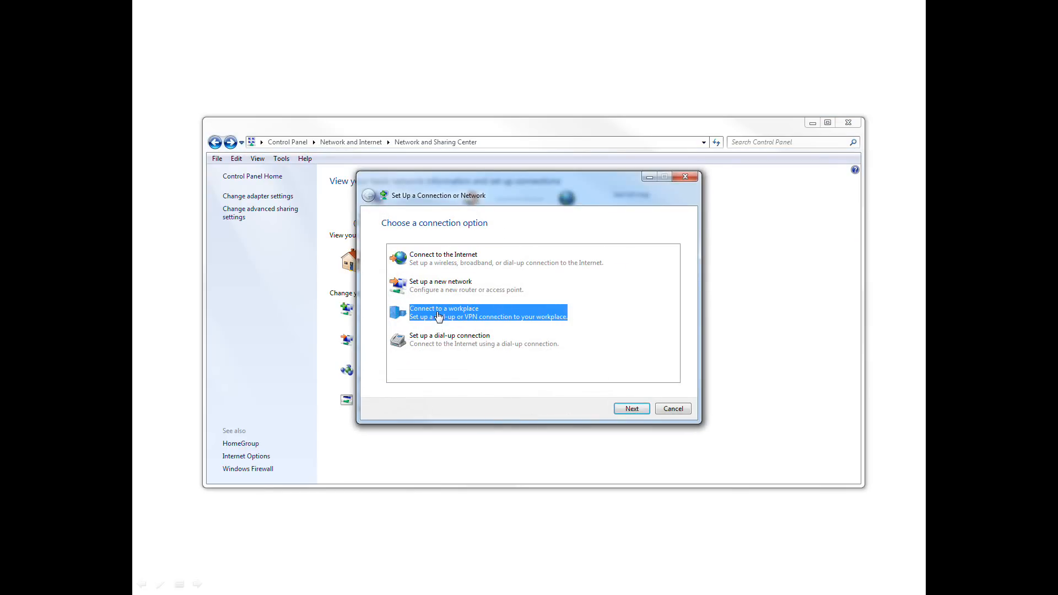
click(622, 412)
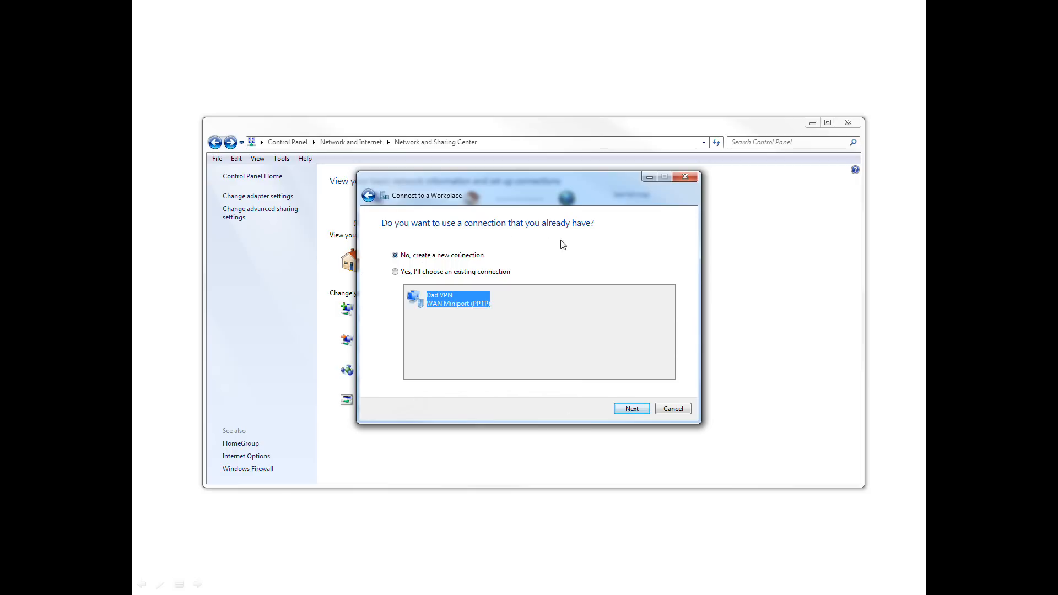
click(630, 412)
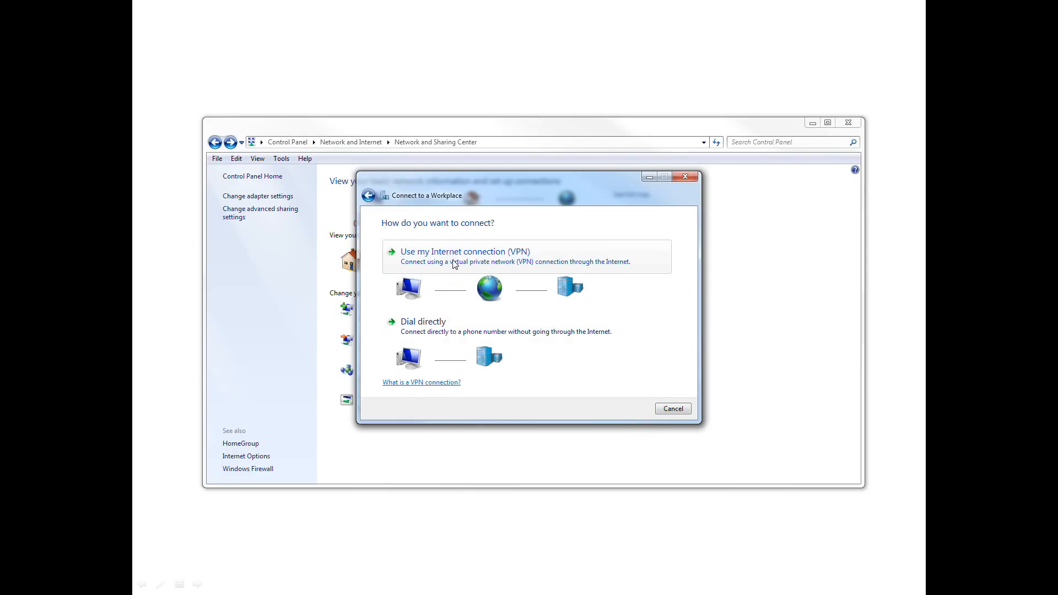
click(493, 267)
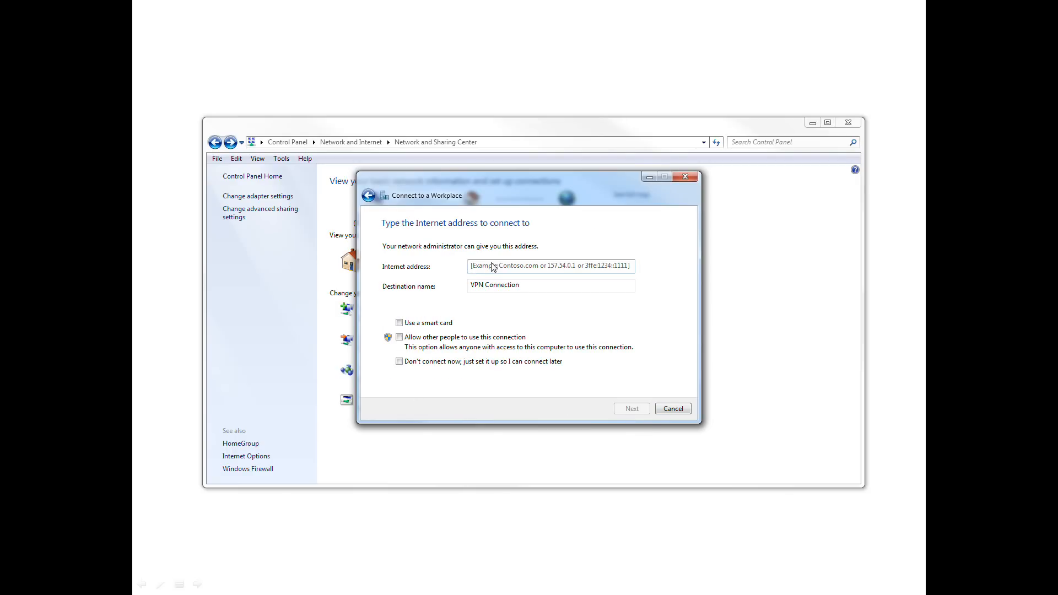
- Set the VPN's Internet address to 192.168.1.159 and its destination name to test, and continue to the credentials
click(492, 265)
text(192.168)
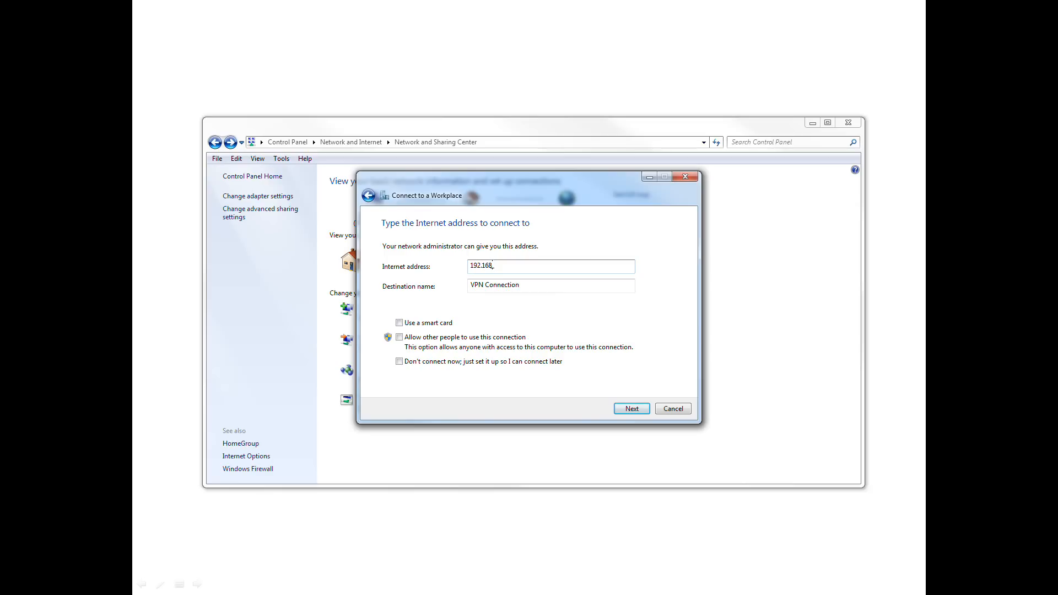
text(.1.159)
key(Tab)
text(test)
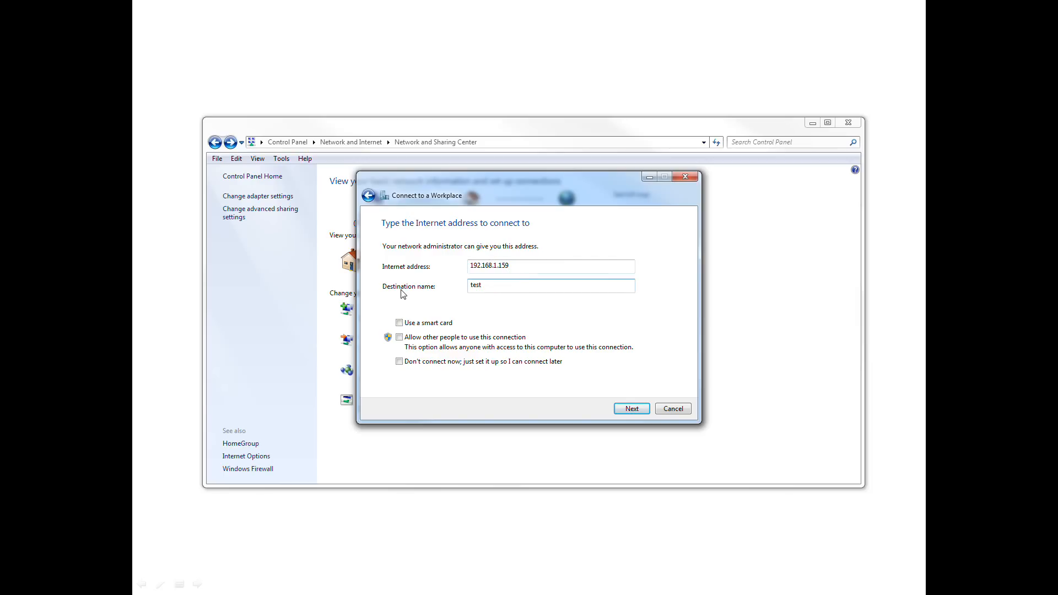
click(647, 410)
- Enter the VPN user name and password, connect to the workplace, and close the setup wizard
text(da)
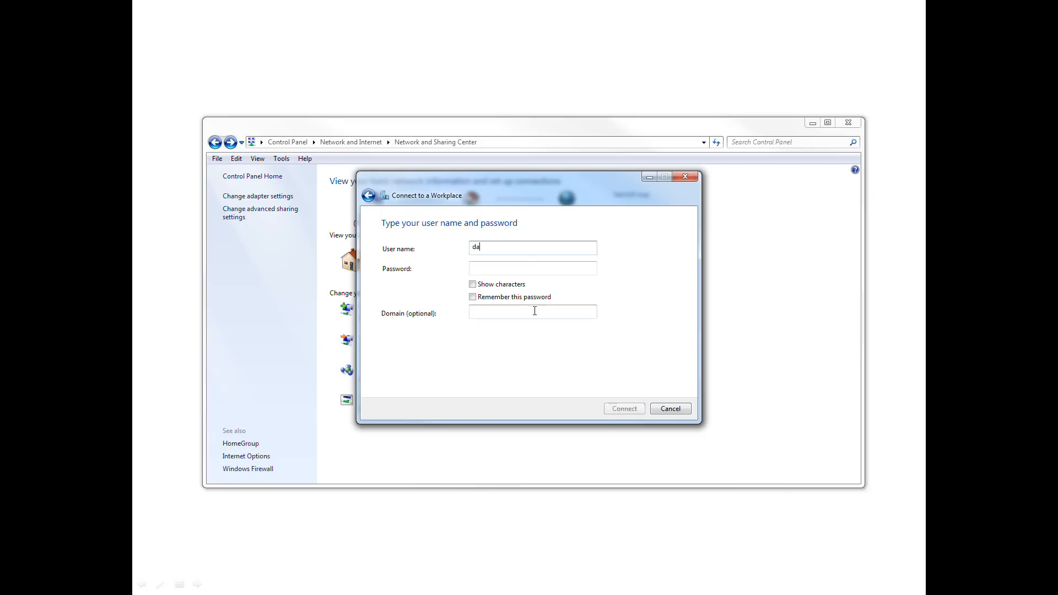
text(n)
key(Tab)
text(***)
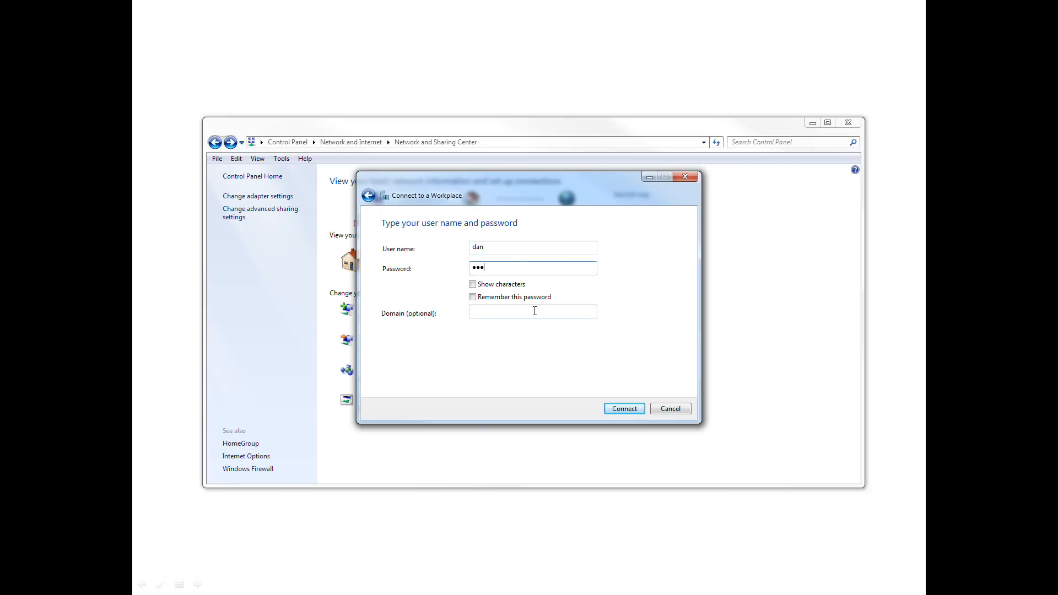
text(123)
click(476, 284)
click(625, 408)
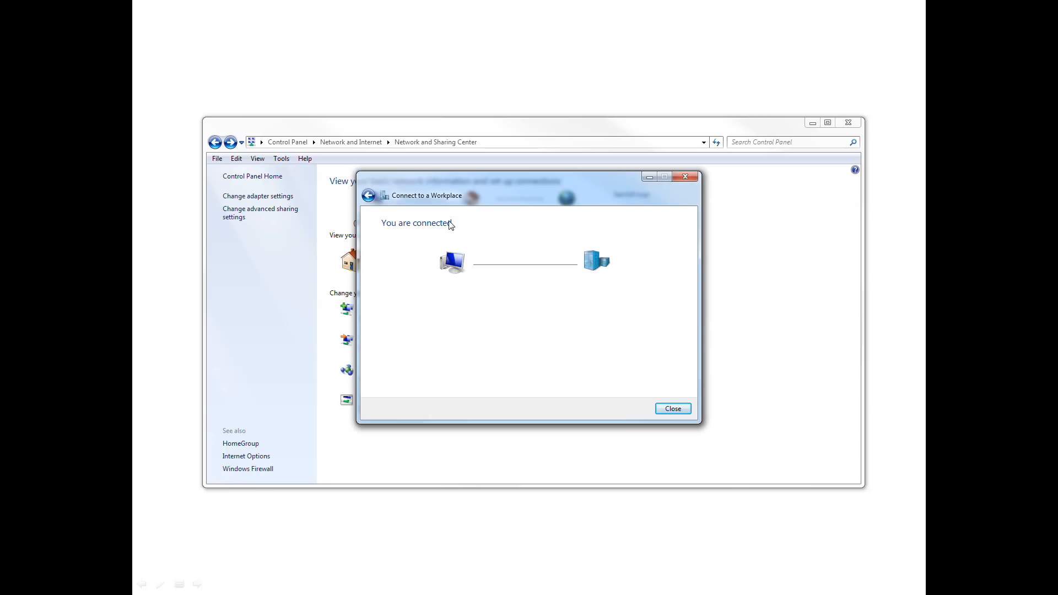
click(684, 409)
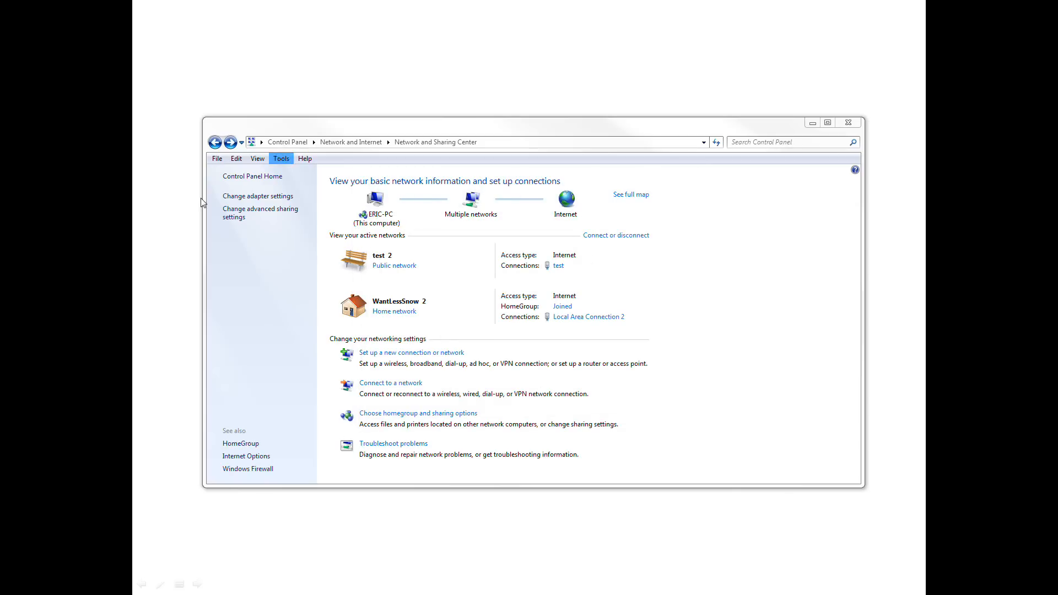
- Open the adapter settings and disconnect the test VPN connection from its status window
click(243, 198)
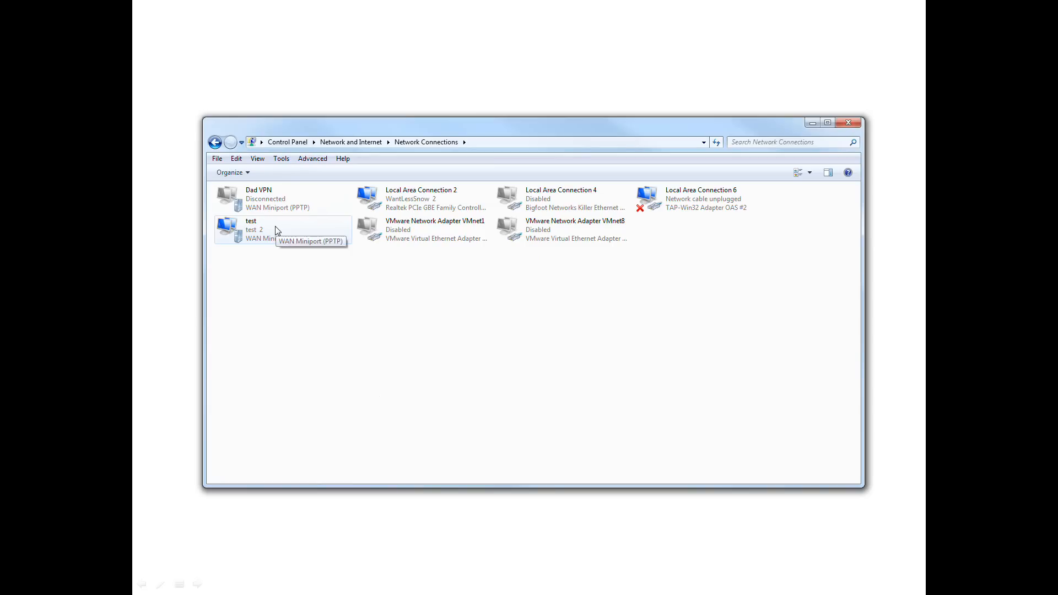
double_click(277, 230)
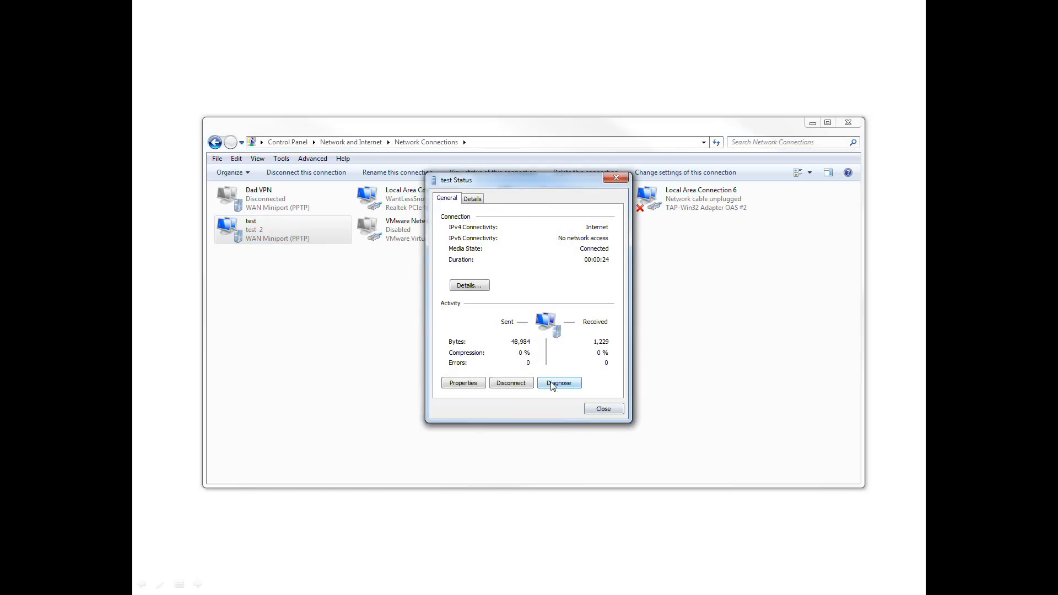
click(511, 383)
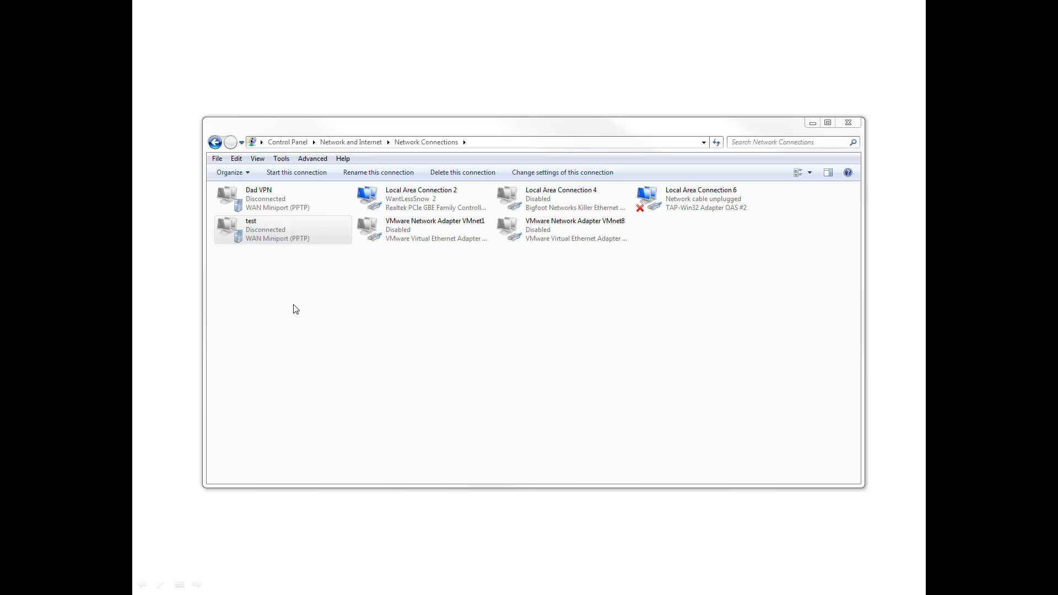
- Reconnect the test VPN connection by entering the account password
click(253, 241)
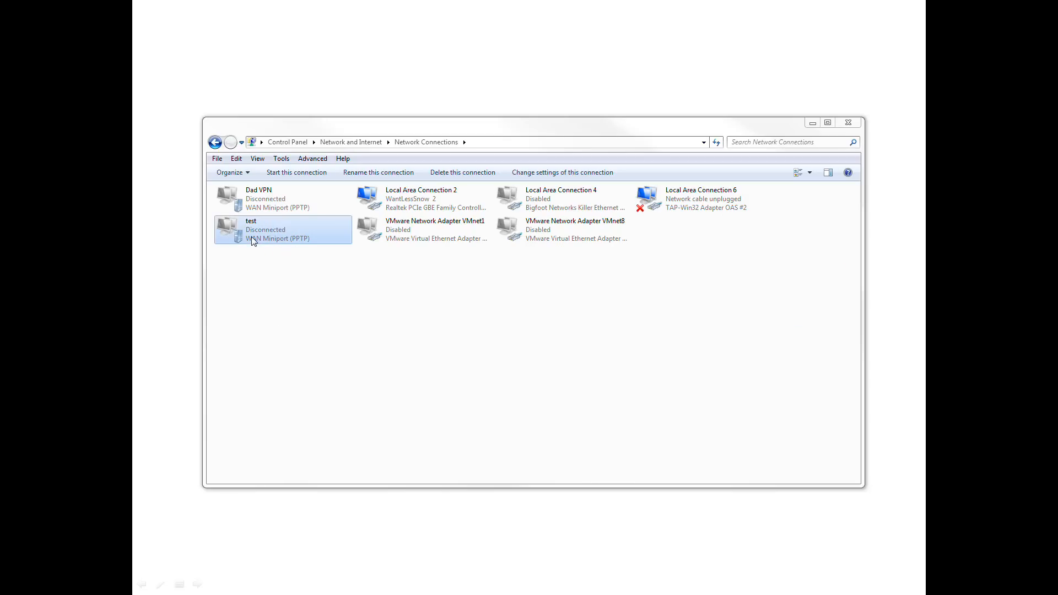
double_click(251, 237)
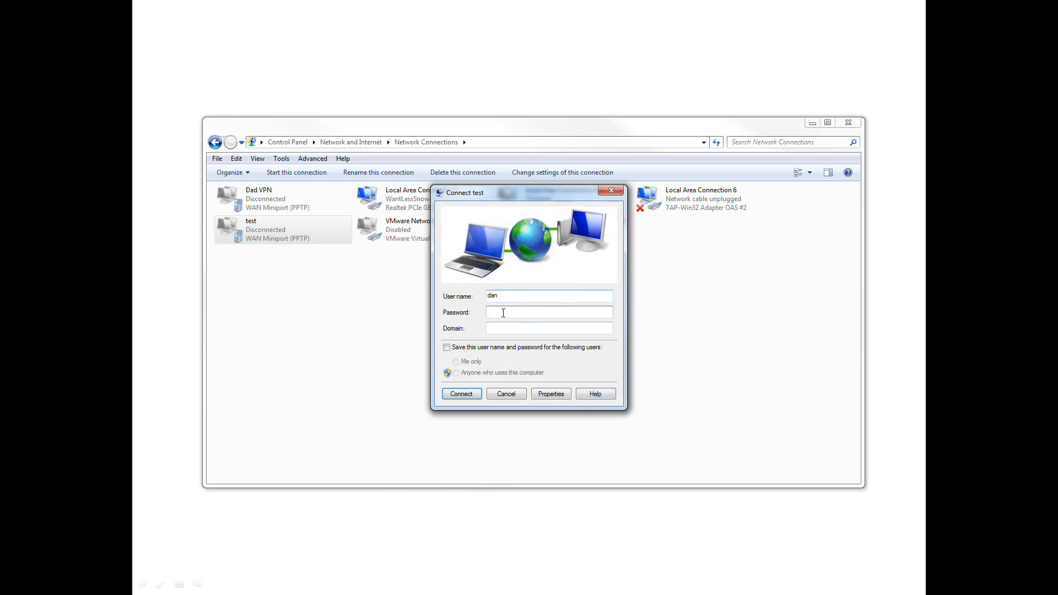
text(••••••)
click(462, 394)
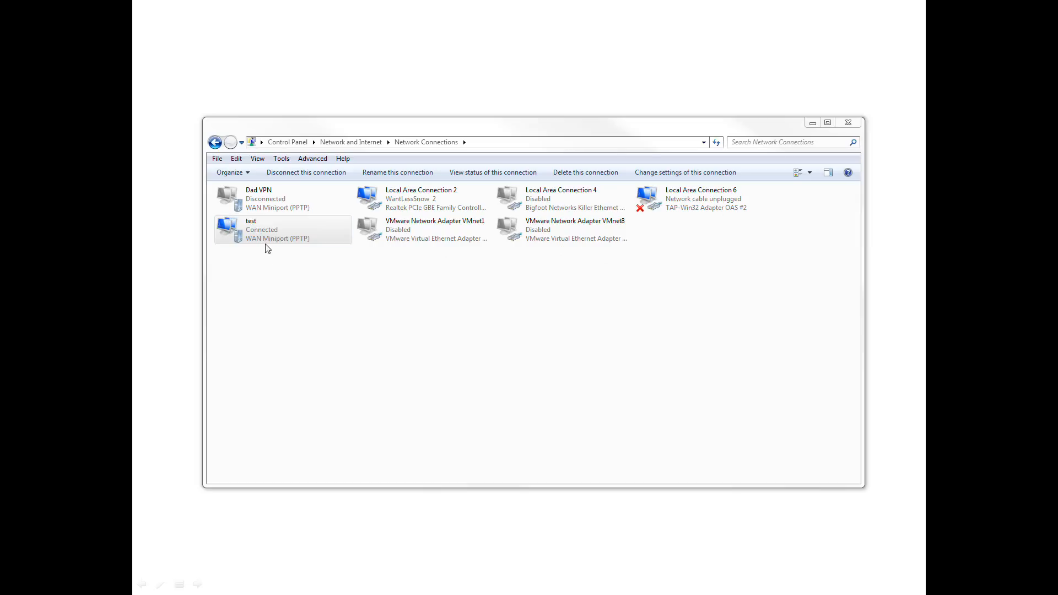
- Disconnect the test VPN connection directly from the network connections list
click(260, 230)
right_click(260, 230)
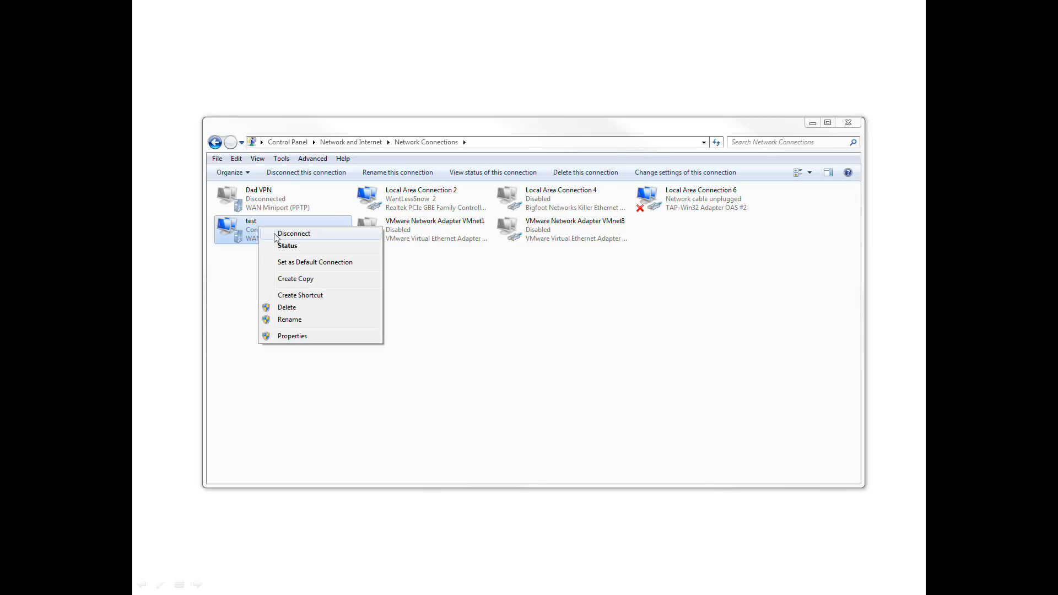
click(278, 235)
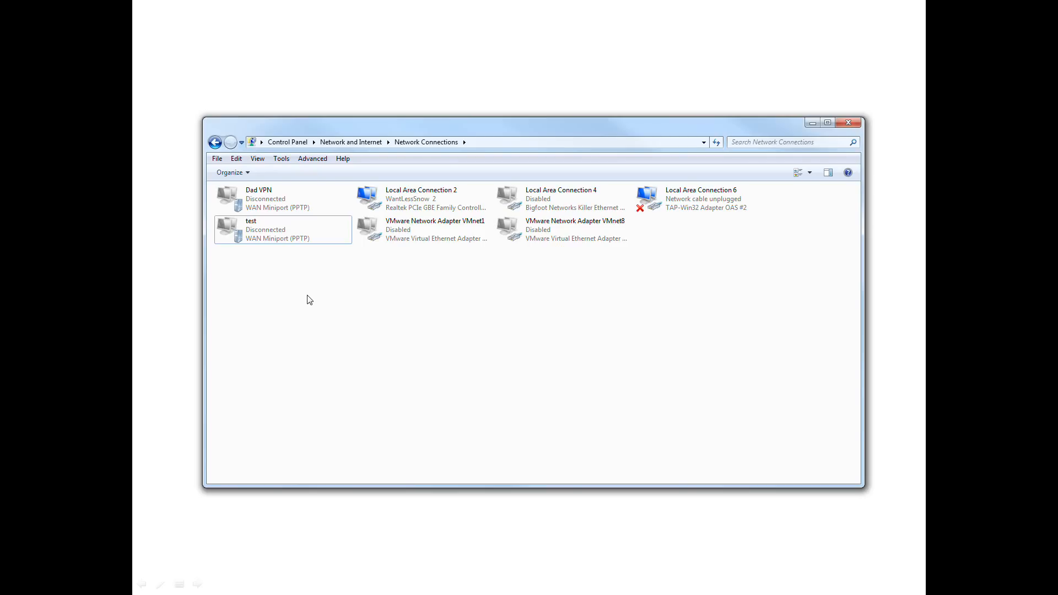
click(520, 79)
click(523, 83)
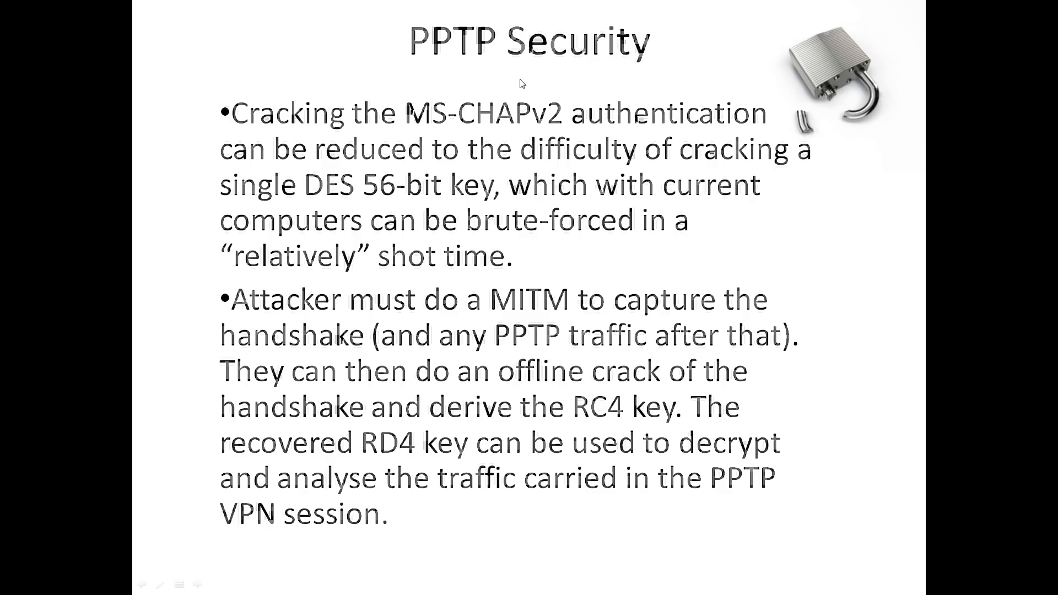